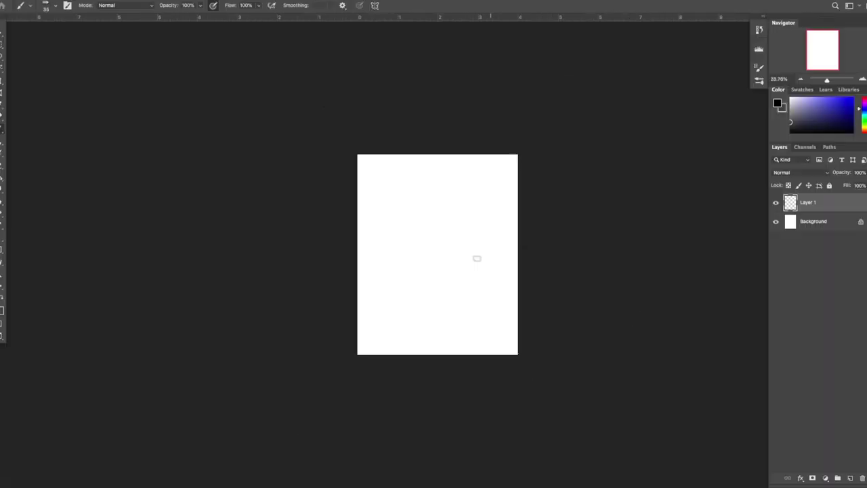
Step: Trace the oval outline of the head with a small hard brush on Layer 1
mouse_move(454, 228)
left_mouse_down()
mouse_move(461, 241)
mouse_move(435, 275)
left_mouse_up()
scroll(438, 255, "down", 1)
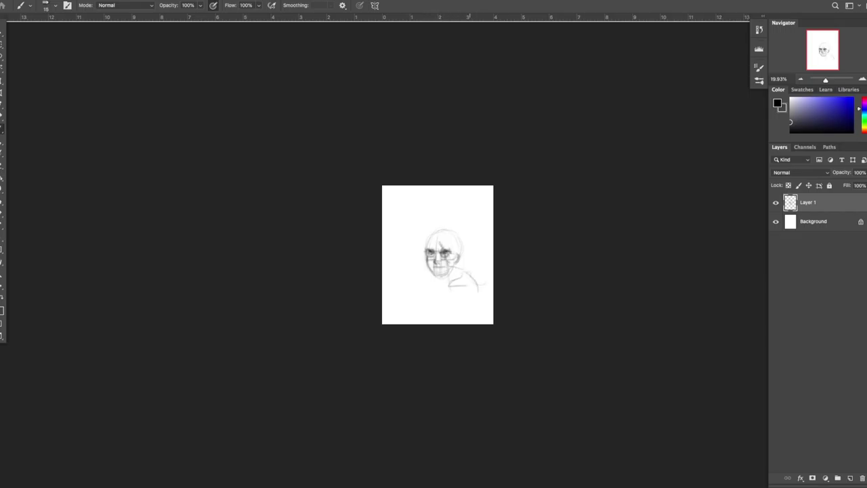
Step: Add loose strokes across the face, then fade the sketch with a soft-tipped Eraser
left_click_drag(397, 263, 440, 233)
key("e")
key("ctrl+plus")
key("ctrl+plus")
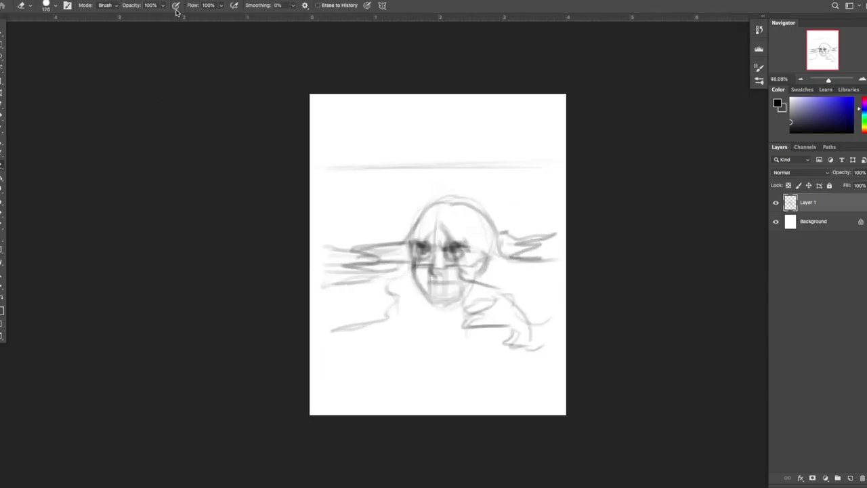
left_click(175, 6)
left_click(625, 61)
Step: Zoom in on the face and draw the eyebrow over the right eye
key("b")
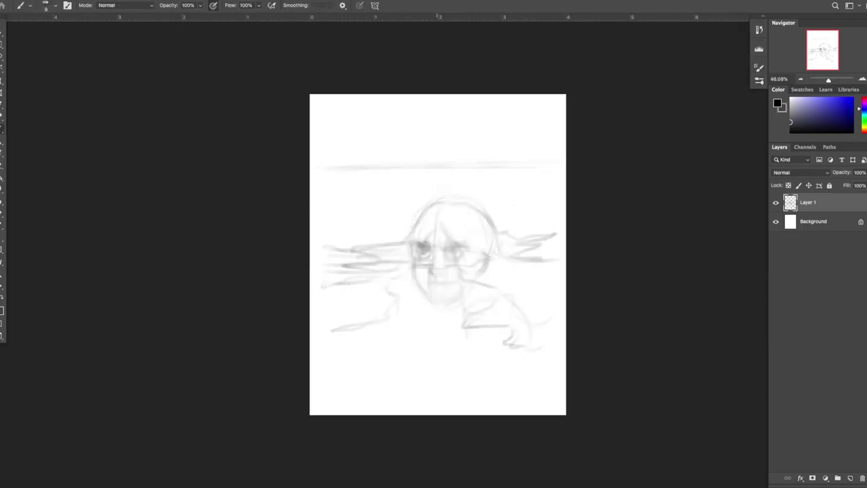
key("ctrl+plus")
left_click_drag(449, 241, 506, 242)
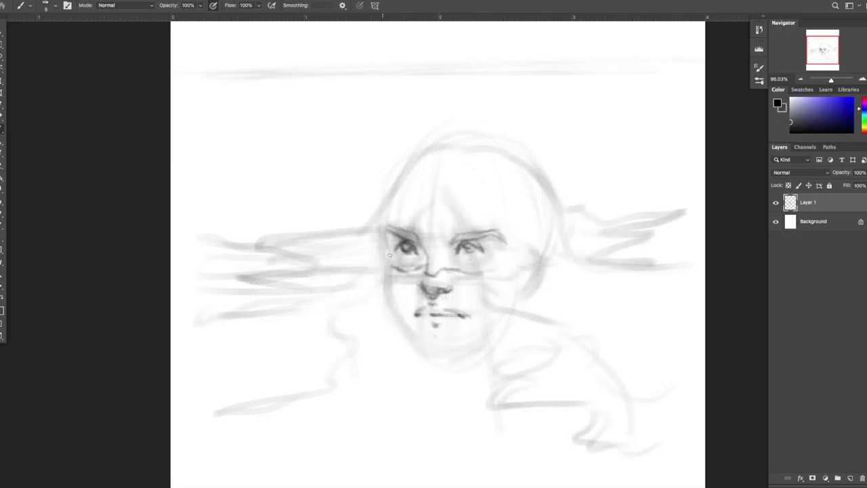
Step: Sketch the jawline, neck, bangs and long hair outlines around the head
left_click_drag(387, 239, 513, 313)
mouse_move(441, 175)
left_mouse_down()
mouse_move(485, 289)
mouse_move(489, 404)
mouse_move(424, 255)
mouse_move(464, 218)
left_mouse_up()
mouse_move(456, 145)
left_mouse_down()
mouse_move(493, 168)
mouse_move(550, 168)
left_mouse_up()
mouse_move(510, 140)
left_mouse_down()
mouse_move(630, 263)
mouse_move(703, 291)
left_mouse_up()
left_click_drag(427, 151, 384, 252)
left_click_drag(458, 139, 374, 268)
mouse_move(396, 284)
left_mouse_down()
mouse_move(359, 297)
mouse_move(331, 372)
left_mouse_up()
left_click_drag(507, 384, 492, 351)
Step: Add horizontal grey water lines and dark hair over the head's right side and shoulder
left_click_drag(395, 336, 370, 370)
left_click_drag(393, 270, 482, 273)
left_click_drag(519, 264, 563, 253)
left_click_drag(330, 268, 531, 282)
mouse_move(451, 179)
left_mouse_down()
mouse_move(477, 155)
mouse_move(522, 285)
left_mouse_up()
mouse_move(555, 258)
left_mouse_down()
mouse_move(501, 380)
mouse_move(664, 353)
left_mouse_up()
mouse_move(515, 400)
left_mouse_down()
mouse_move(650, 425)
mouse_move(704, 475)
left_mouse_up()
Step: Cover the top band, left side and lower area with broad grey strokes
mouse_move(190, 74)
left_mouse_down()
mouse_move(698, 81)
mouse_move(203, 142)
left_mouse_up()
left_click_drag(204, 237, 373, 325)
mouse_move(210, 346)
left_mouse_down()
mouse_move(595, 353)
mouse_move(183, 474)
left_mouse_up()
mouse_move(379, 325)
left_mouse_down()
mouse_move(176, 82)
mouse_move(698, 136)
left_mouse_up()
Step: Darken the hair on top of the head and the masses on both sides
left_click_drag(407, 156, 434, 231)
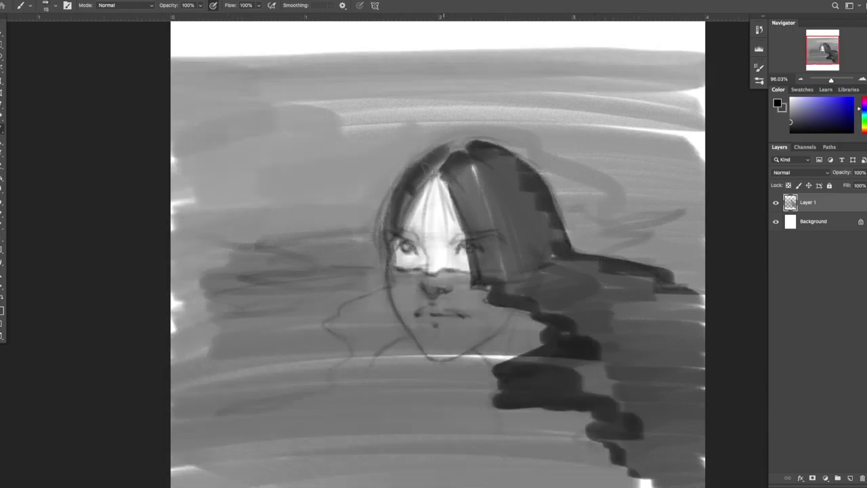
left_click_drag(434, 149, 318, 339)
left_click_drag(366, 244, 210, 366)
left_click_drag(203, 284, 223, 400)
left_click_drag(475, 163, 591, 396)
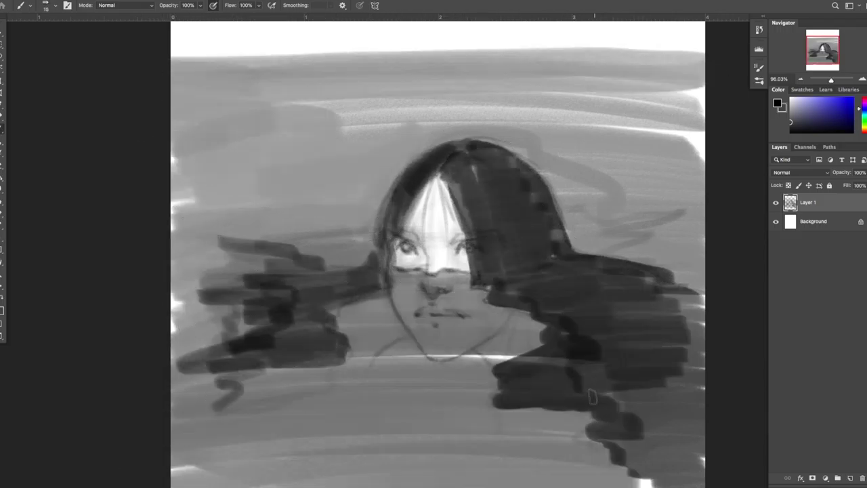
Step: Shade the lower face, chin and jaw, and strengthen the right eyebrow and eye
left_click_drag(400, 271, 488, 339)
left_click_drag(515, 312, 497, 361)
mouse_move(430, 338)
left_mouse_down()
mouse_move(376, 369)
mouse_move(474, 365)
left_mouse_up()
left_click_drag(451, 239, 500, 237)
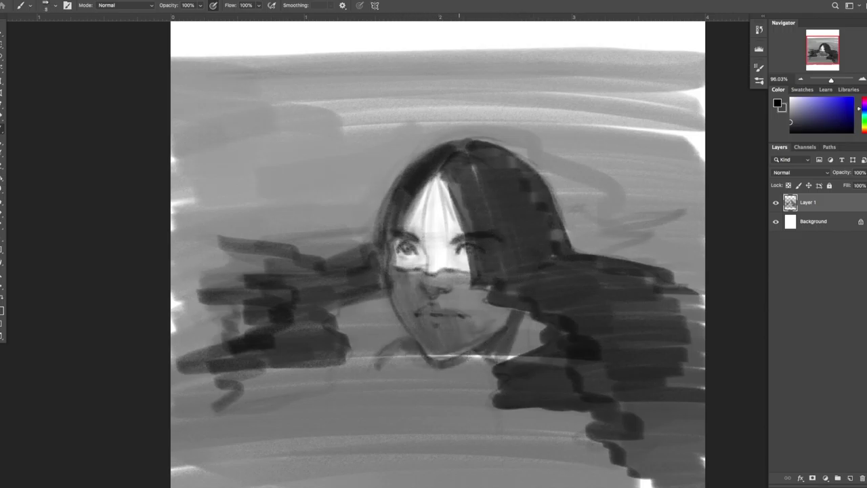
left_click_drag(450, 252, 487, 243)
Step: Define the chin's bottom edge and shade the neck and shoulder area
left_click_drag(431, 354, 588, 366)
left_click_drag(448, 351, 501, 386)
left_click_drag(352, 406, 433, 370)
mouse_move(366, 379)
left_mouse_down()
mouse_move(495, 400)
mouse_move(312, 440)
left_mouse_up()
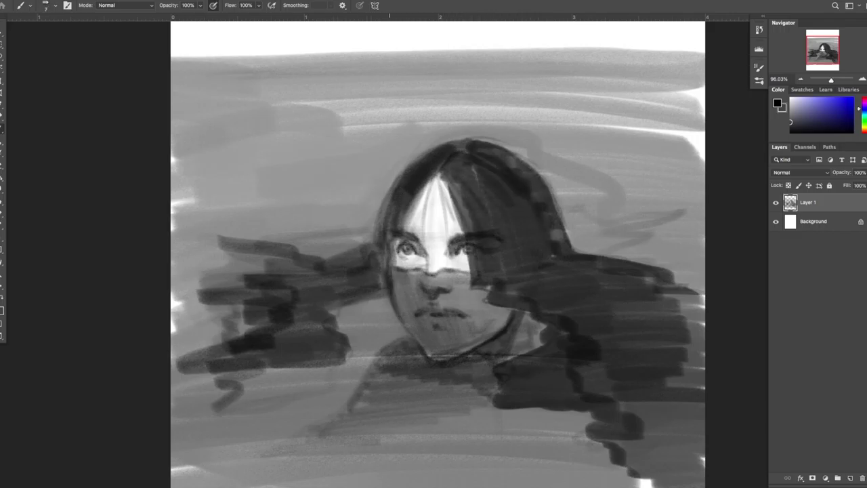
Step: Paint dark strokes across both hair masses and thin curly strands near the chin
left_click_drag(371, 242, 263, 212)
left_click_drag(217, 235, 377, 237)
left_click_drag(569, 245, 704, 257)
left_click_drag(347, 305, 380, 325)
left_click_drag(476, 400, 515, 444)
left_click_drag(544, 407, 610, 459)
left_click_drag(467, 271, 499, 313)
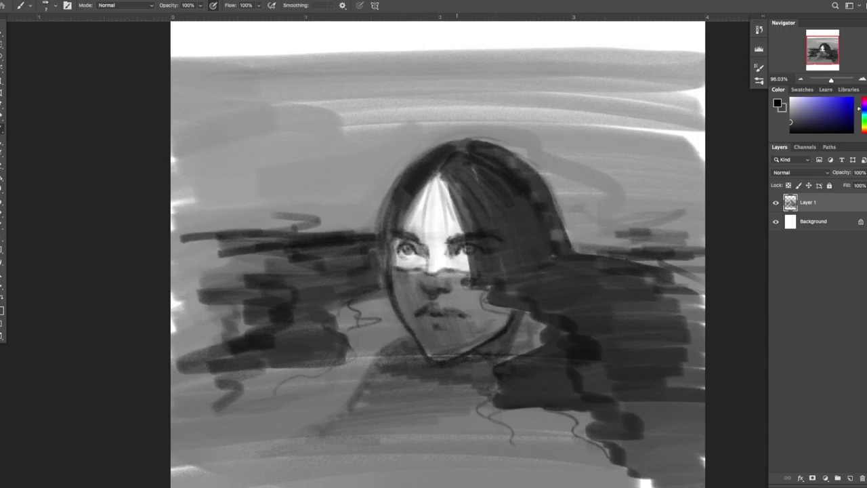
Step: With a slightly larger brush, fill the left hair mass and left jaw in dark strokes
key("bracketright")
left_click_drag(399, 298, 339, 326)
left_click_drag(389, 228, 366, 342)
left_click_drag(380, 265, 407, 320)
mouse_move(304, 258)
left_mouse_down()
mouse_move(388, 288)
mouse_move(271, 298)
left_mouse_up()
left_click_drag(391, 339, 210, 285)
left_click_drag(325, 352, 199, 339)
left_click_drag(290, 371, 313, 394)
mouse_move(383, 250)
left_mouse_down()
mouse_move(430, 171)
mouse_move(507, 305)
left_mouse_up()
Step: Fill the right hair mass and crown with black, extending it to the lower right
left_click_drag(447, 149, 569, 291)
left_click_drag(508, 258, 651, 312)
left_click_drag(502, 305, 664, 359)
left_click_drag(498, 353, 704, 407)
mouse_move(596, 230)
left_mouse_down()
mouse_move(701, 271)
mouse_move(630, 400)
left_mouse_up()
key("bracketleft")
key("bracketleft")
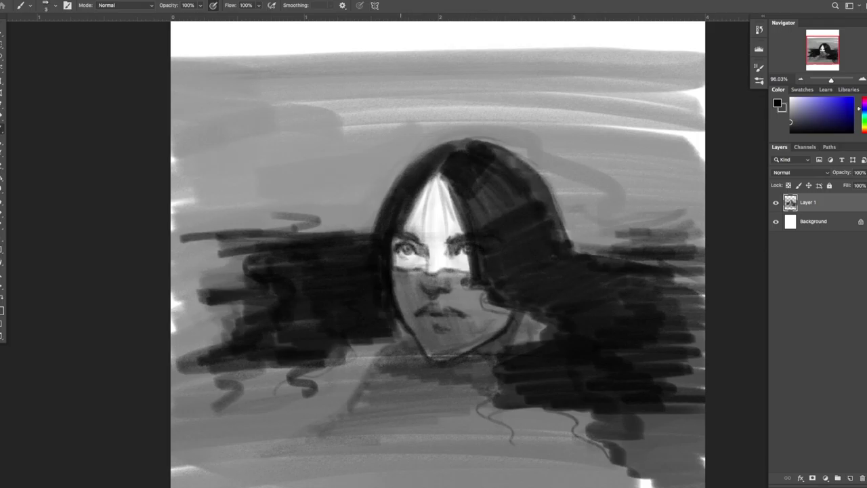
Step: Deepen the grey shading across the cheeks, left jaw and chin
key("bracketright")
key("bracketright")
mouse_move(399, 255)
left_mouse_down()
mouse_move(397, 303)
mouse_move(434, 358)
left_mouse_up()
left_click_drag(397, 271, 443, 354)
left_click_drag(447, 338, 464, 355)
left_click_drag(514, 309, 450, 359)
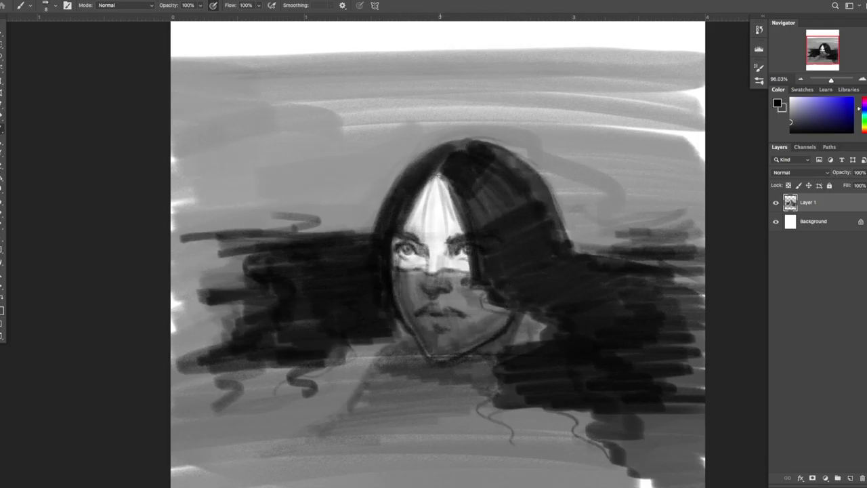
key("bracketleft")
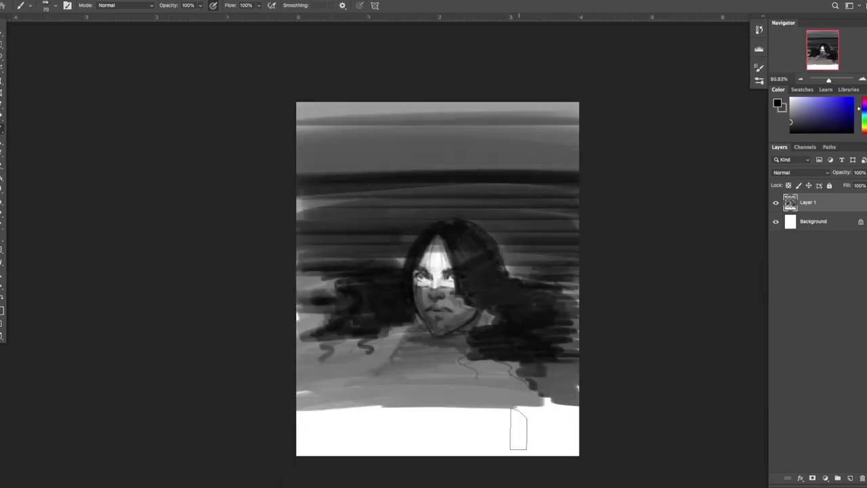
Step: Choose an 800 px soft round brush and wash most of the canvas dark
left_click(759, 80)
scroll(644, 190, "down", 5)
left_click(596, 264)
left_click(759, 80)
mouse_move(410, 396)
left_mouse_down()
mouse_move(284, 228)
mouse_move(591, 188)
mouse_move(581, 401)
mouse_move(341, 213)
mouse_move(592, 192)
left_mouse_up()
Step: Reduce the brush to 200 px and erase light into the hair above the face
key("bracketleft")
key("bracketleft")
key("bracketleft")
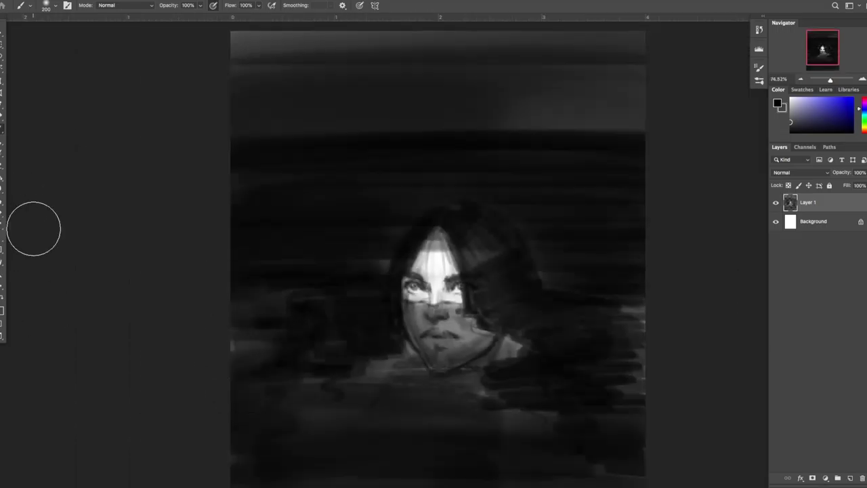
key("e")
mouse_move(482, 234)
left_mouse_down()
mouse_move(462, 249)
mouse_move(494, 221)
mouse_move(500, 244)
left_mouse_up()
Step: Erase pale streaks through the hair crown and a bright band down the forehead
left_click_drag(496, 214, 474, 245)
left_click_drag(458, 204, 515, 237)
left_click_drag(434, 210, 393, 263)
left_click_drag(483, 248, 467, 294)
left_click_drag(472, 305, 496, 304)
scroll(441, 251, "up", 3)
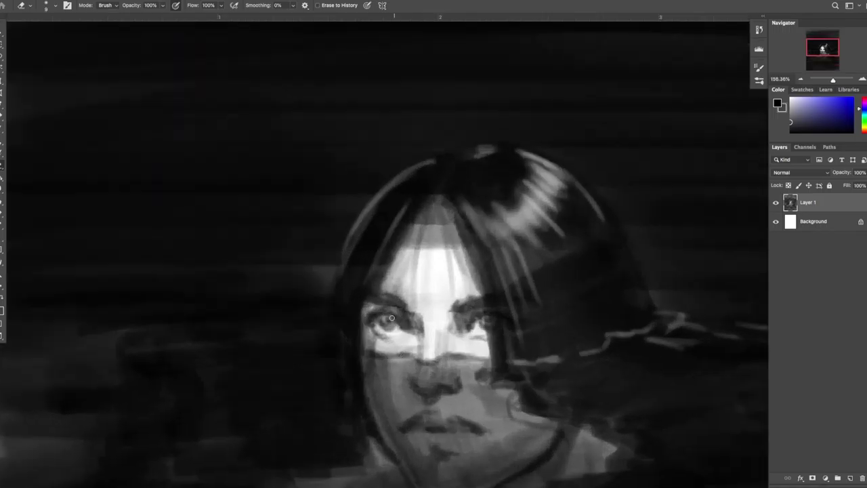
scroll(495, 354, "down", 3)
left_click_drag(447, 140, 450, 186)
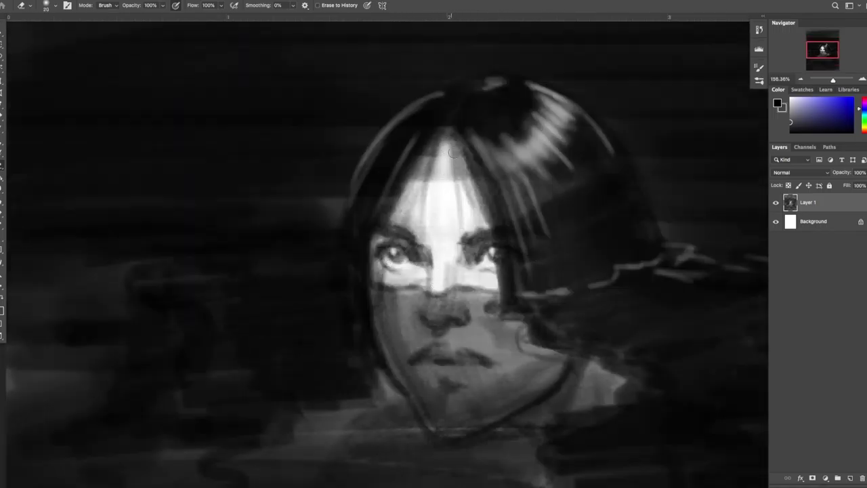
left_click_drag(424, 132, 428, 217)
Step: With a different brush preset, paint dark strokes over the hair and darken the chin and jaw
key("b")
left_click(759, 67)
left_click(624, 248)
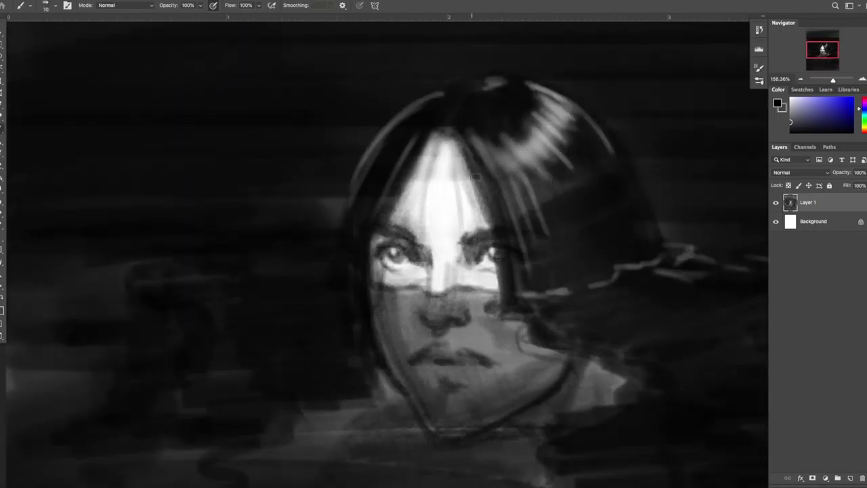
left_click_drag(488, 142, 482, 216)
left_click_drag(474, 187, 486, 305)
mouse_move(426, 153)
left_mouse_down()
mouse_move(418, 292)
mouse_move(392, 305)
left_mouse_up()
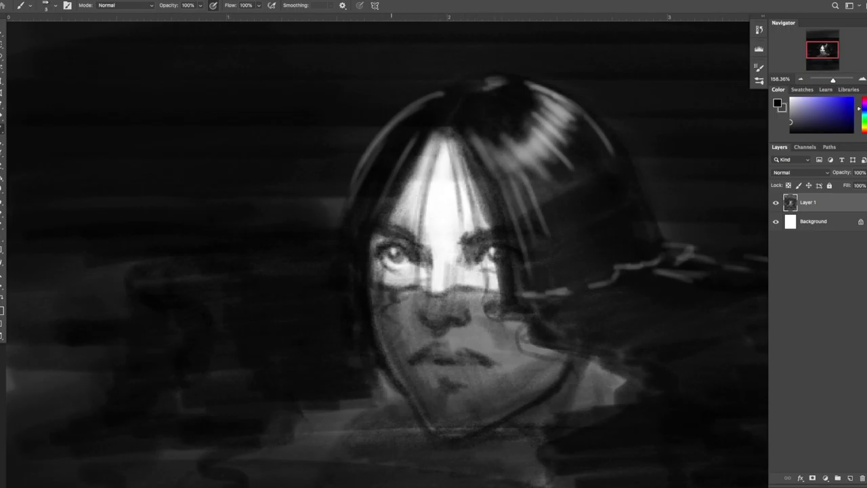
mouse_move(452, 390)
left_mouse_down()
mouse_move(397, 325)
mouse_move(465, 422)
mouse_move(379, 364)
left_mouse_up()
Step: Erase a patch left of the face and draw a dark curved line down from the neck
scroll(574, 377, "down", 1)
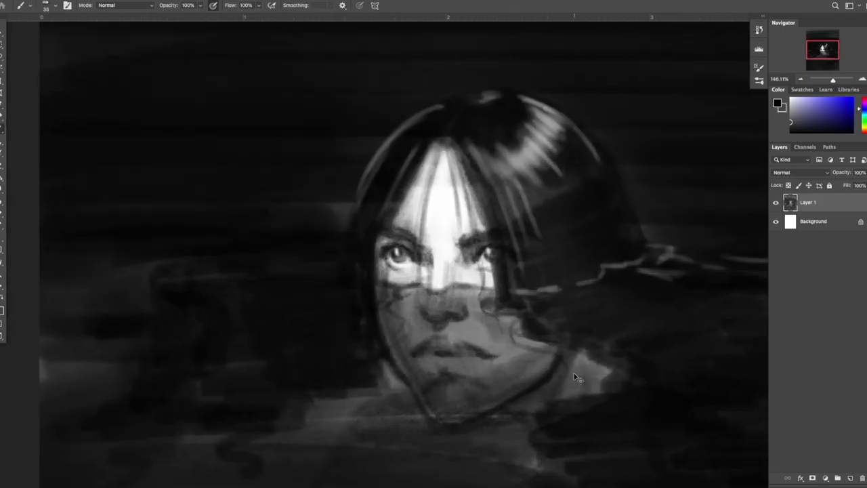
key("e")
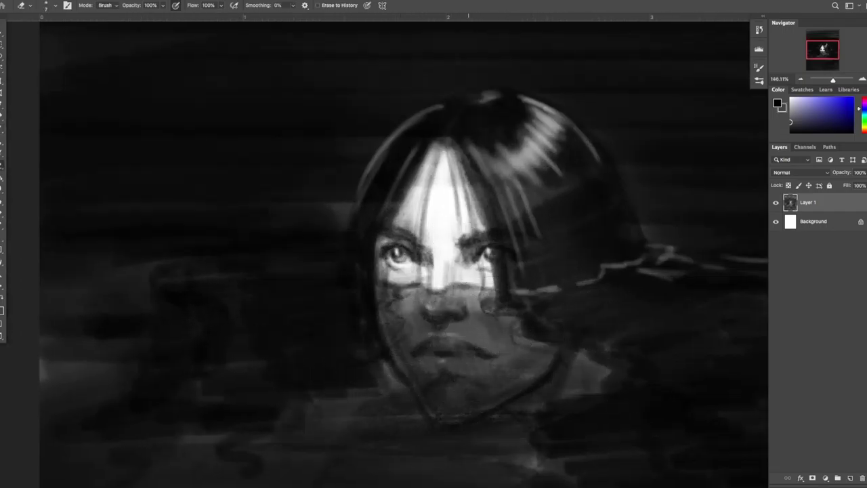
scroll(380, 271, "down", 1)
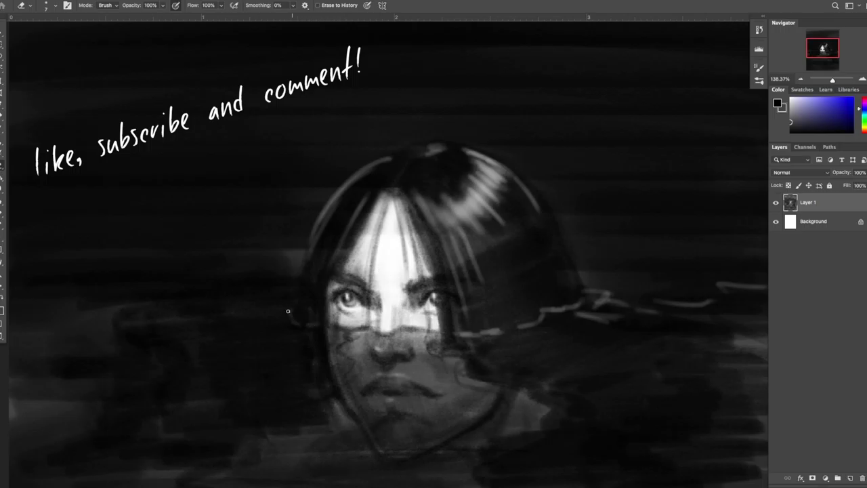
left_click_drag(288, 311, 256, 323)
key("b")
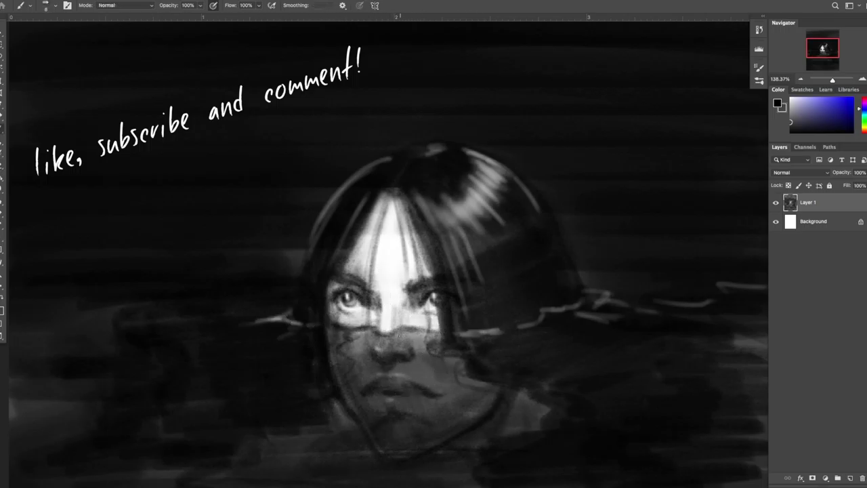
left_click_drag(431, 331, 352, 339)
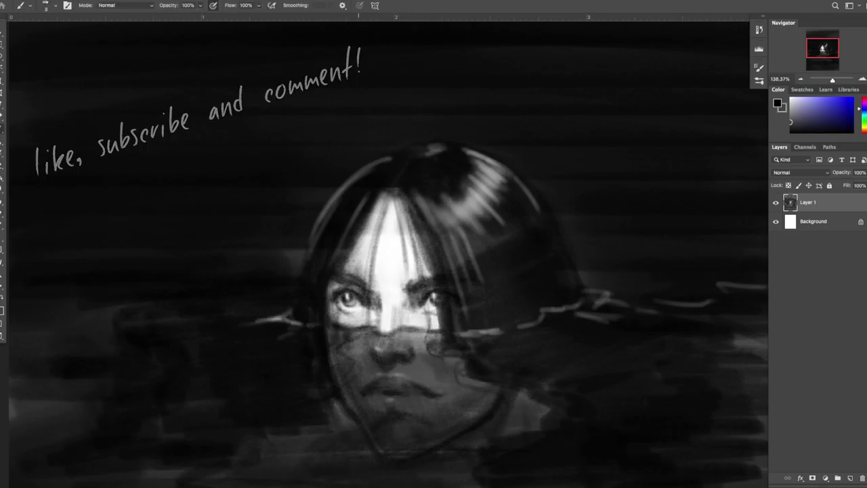
scroll(332, 252, "down", 5)
left_click_drag(472, 288, 587, 391)
scroll(263, 271, "up", 3)
Step: Erase along the left hair edge and thin the bright strands on the right
key("e")
scroll(385, 255, "up", 2)
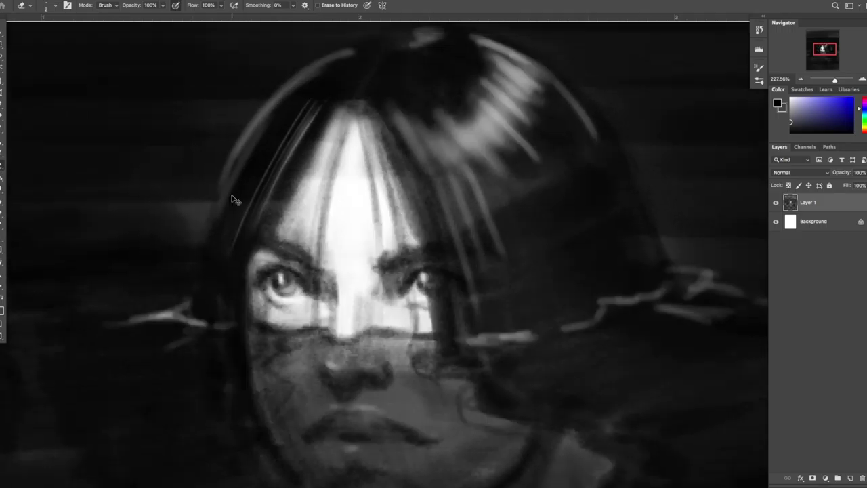
mouse_move(314, 155)
left_mouse_down()
mouse_move(228, 298)
mouse_move(223, 349)
left_mouse_up()
scroll(338, 271, "down", 1)
left_click_drag(406, 264, 444, 50)
scroll(420, 128, "down", 3)
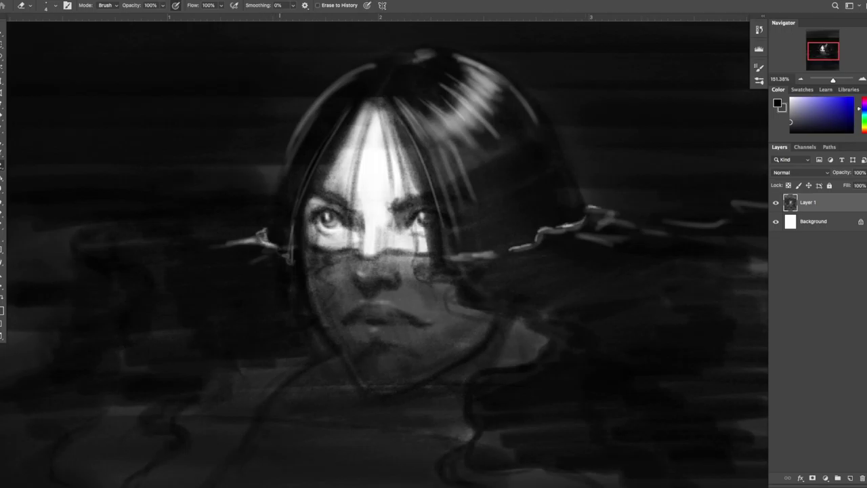
scroll(384, 254, "down", 5)
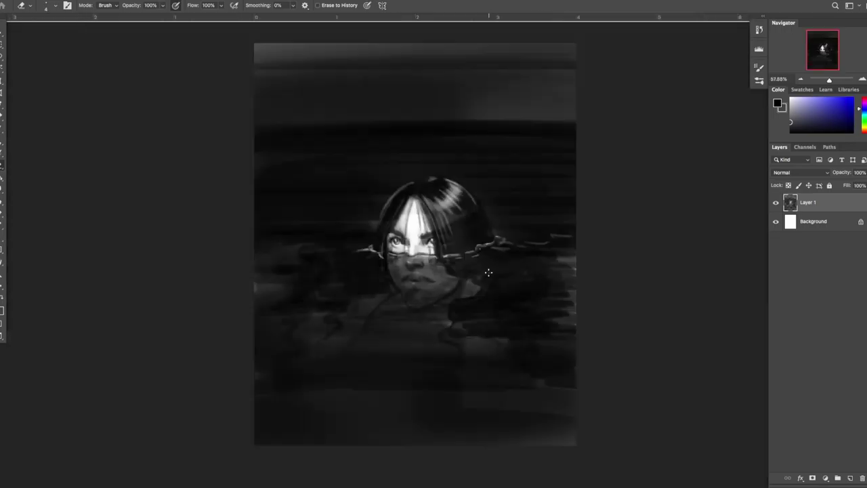
scroll(384, 254, "up", 4)
Step: Add light horizontal ripple strokes in the water on both sides of the face
left_click_drag(545, 271, 440, 290)
left_click_drag(293, 291, 207, 301)
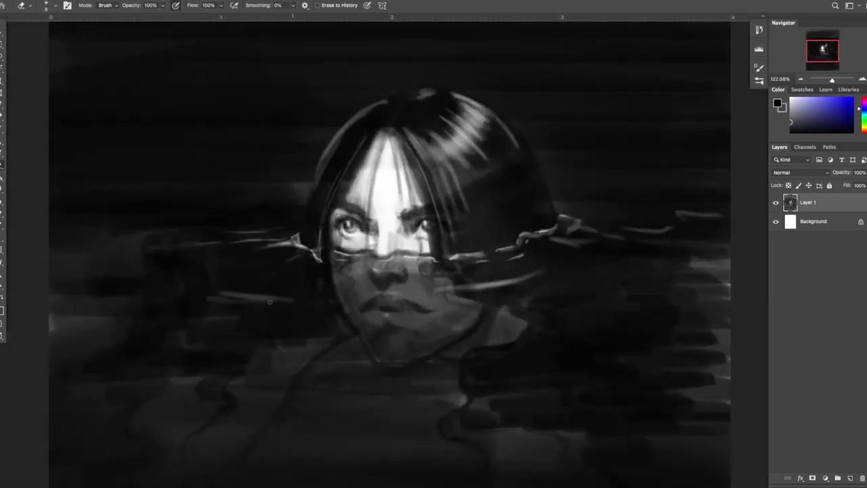
left_click_drag(308, 278, 190, 298)
left_click_drag(337, 336, 214, 344)
left_click_drag(419, 379, 519, 365)
left_click_drag(471, 376, 609, 324)
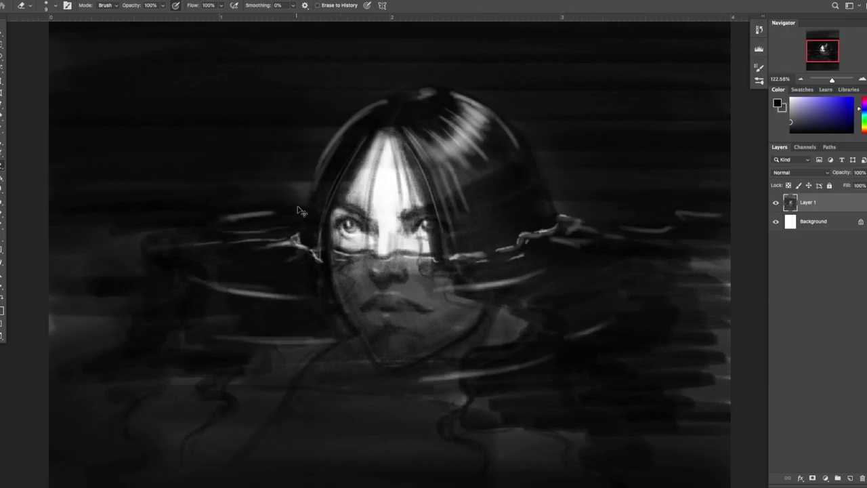
left_click_drag(566, 171, 660, 169)
scroll(678, 189, "down", 4)
Step: With an enlarged Eraser, brighten a wide misty band across the sky
scroll(711, 223, "down", 1)
scroll(542, 204, "up", 1)
key("bracketright")
left_click_drag(341, 147, 147, 145)
left_click_drag(630, 146, 57, 168)
left_click_drag(192, 142, 630, 139)
Step: Shrink the brush and add light cloud strokes to the upper sky, undoing one
key("bracketleft")
key("bracketleft")
key("bracketleft")
mouse_move(189, 111)
left_mouse_down()
mouse_move(318, 84)
mouse_move(609, 68)
left_mouse_up()
left_click_drag(461, 78, 520, 100)
key("ctrl+z")
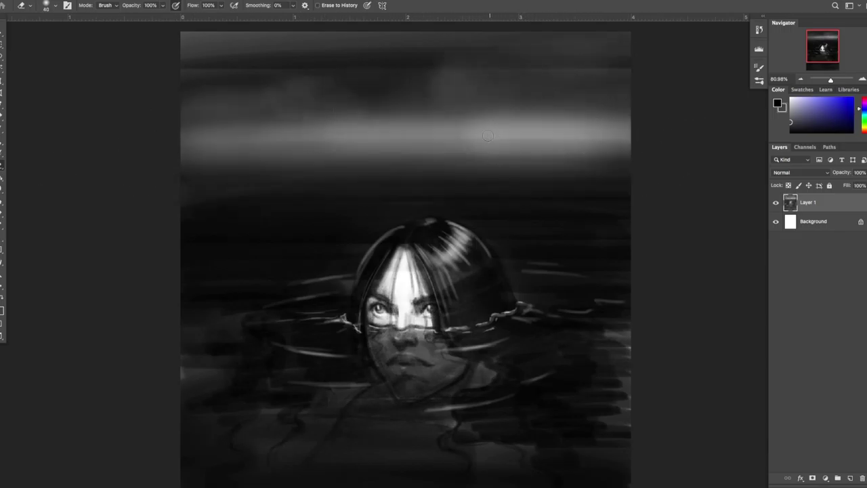
key("bracketright")
key("bracketright")
key("bracketright")
Step: Reshape the clouds, brighten the glowing band and lighten the sky's left side
left_click_drag(190, 102, 341, 74)
left_click_drag(190, 149, 662, 163)
scroll(70, 193, "down", 2)
left_click_drag(213, 230, 299, 175)
key("bracketleft")
key("bracketleft")
key("bracketleft")
key("ctrl+z")
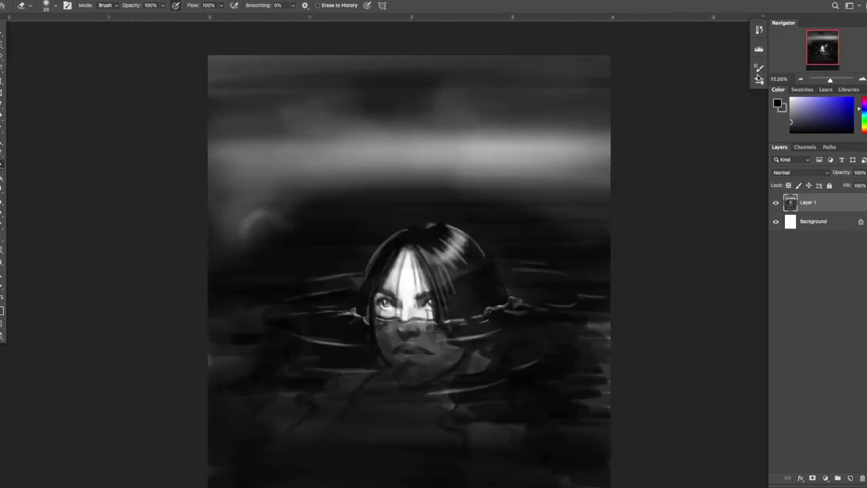
Step: Open Brush Settings and cancel the New Brush preset dialog
left_click(759, 68)
left_click(735, 291)
key("Return")
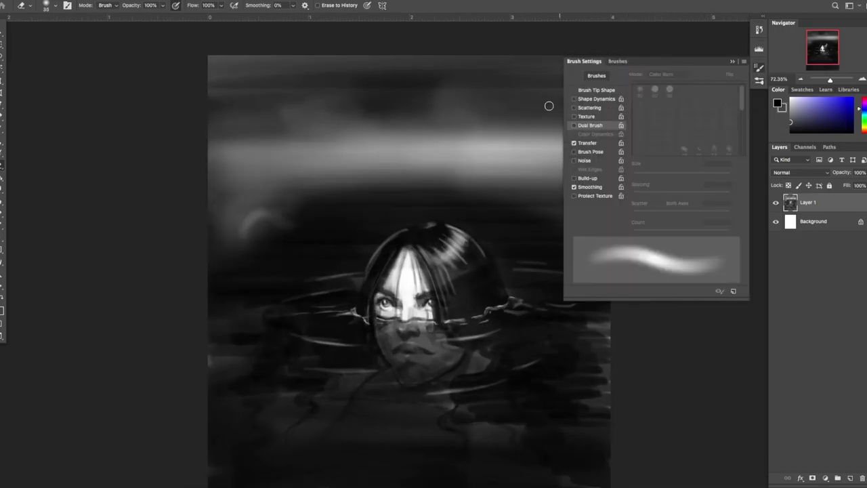
key("F5")
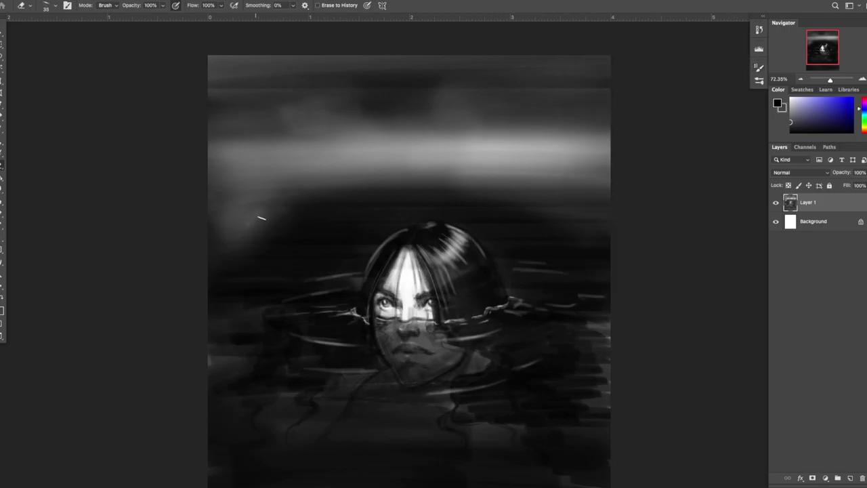
key("F5")
Step: Lighten the upper-left sky with an enlarged Eraser, softening mist beside the head
key("F5")
scroll(439, 256, "down", 2)
key("F5")
left_click_drag(637, 149, 667, 149)
key("F5")
left_click_drag(360, 206, 305, 213)
key("b")
key("e")
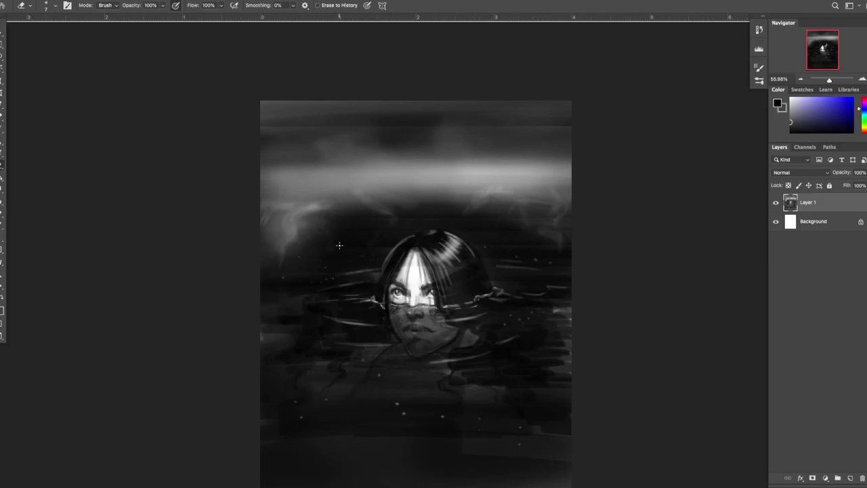
Step: Switch to a 10 px Brush to dab small bright specks across the dark water
scroll(476, 234, "down", 2)
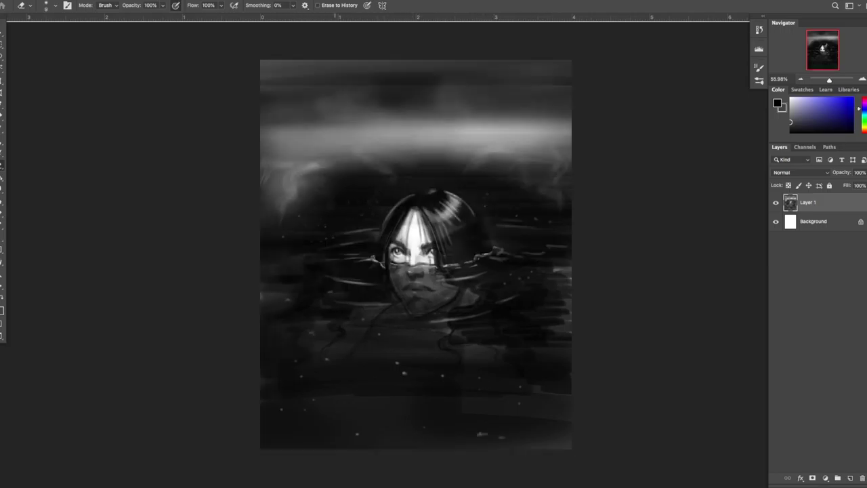
scroll(579, 327, "up", 5)
key("b")
scroll(740, 359, "down", 3)
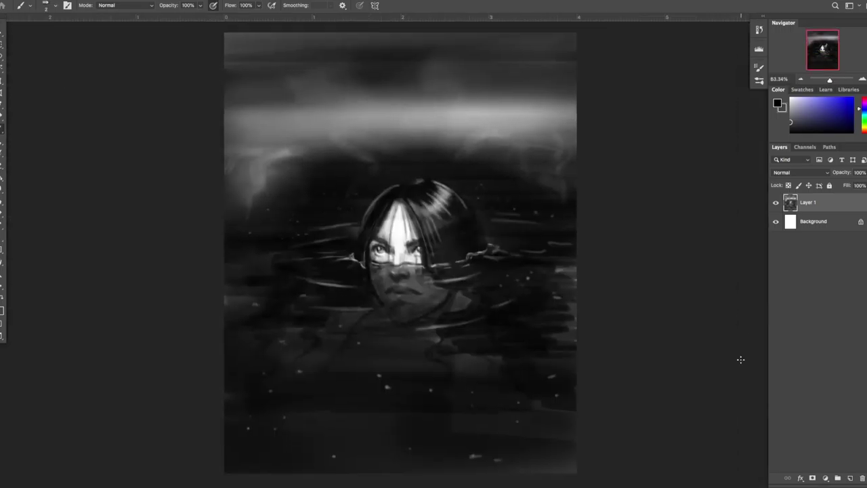